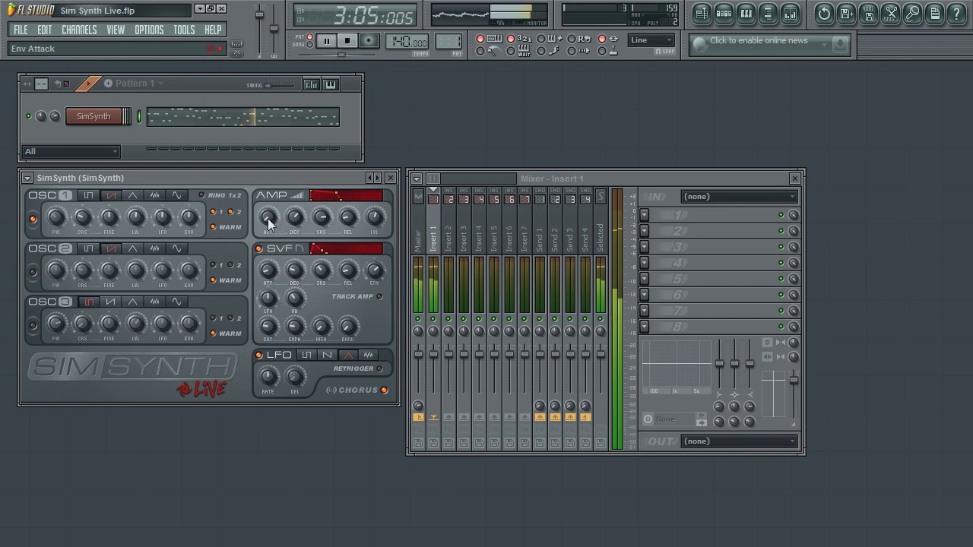
Shape the AMP envelope by adjusting its attack, decay and sustain.
left_click_drag(270, 221, 259, 244)
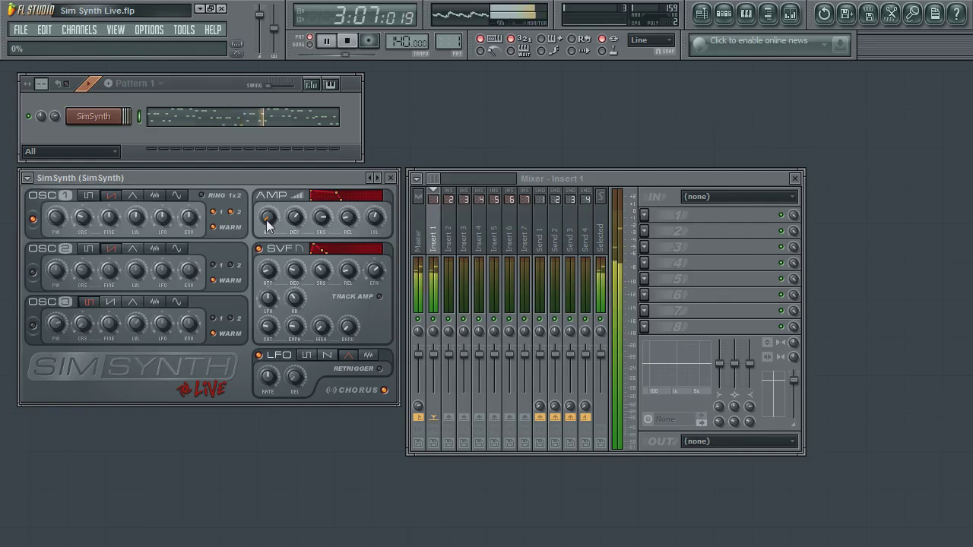
left_click_drag(268, 220, 247, 190)
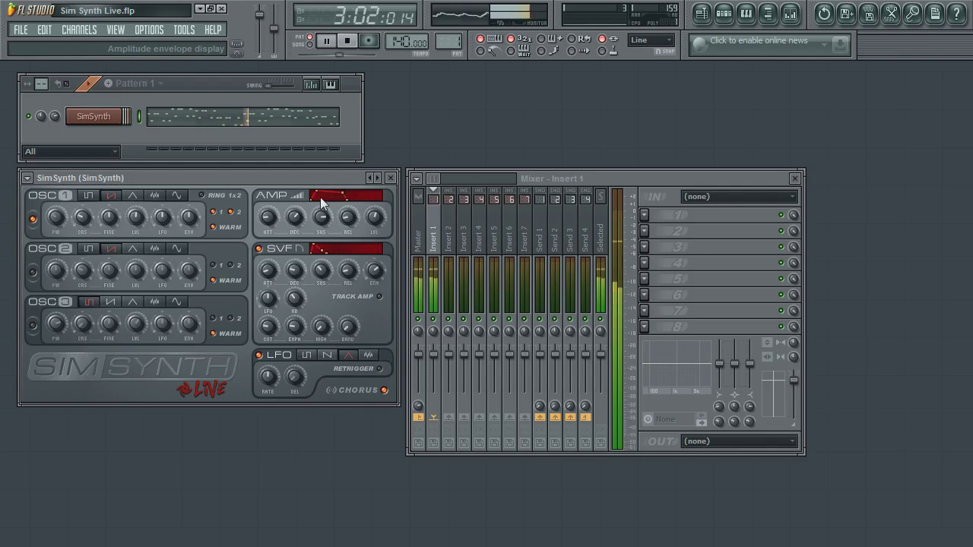
left_click_drag(294, 220, 275, 239)
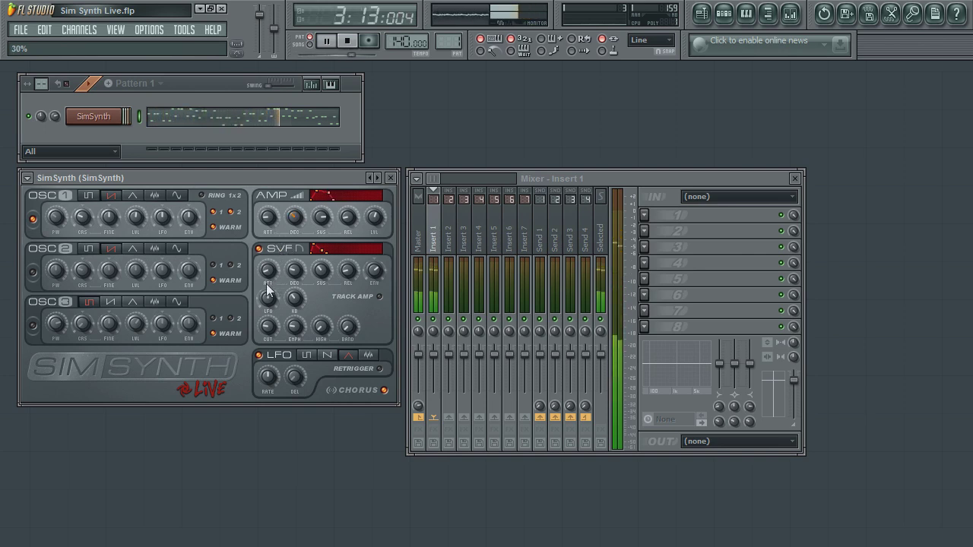
left_click_drag(320, 218, 321, 311)
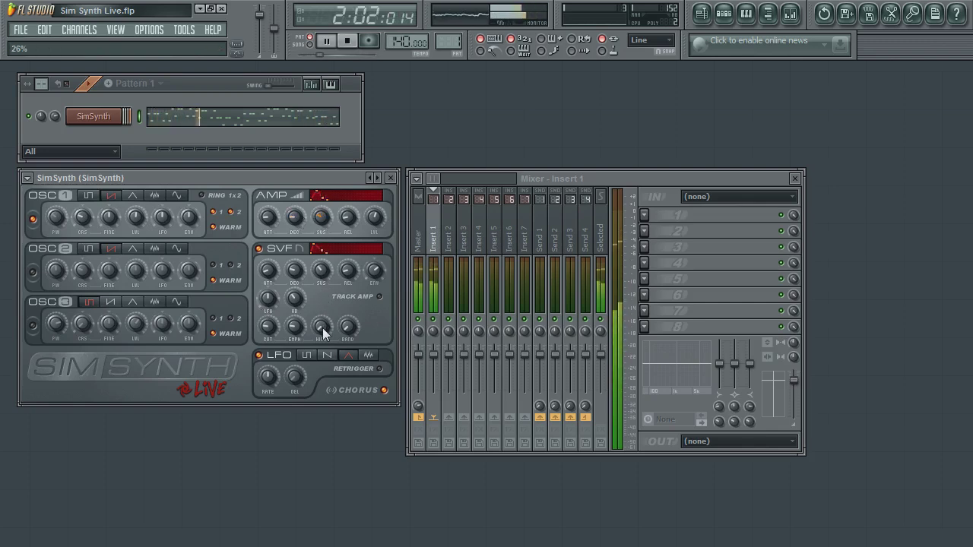
left_click(295, 218)
left_click_drag(296, 218, 283, 174)
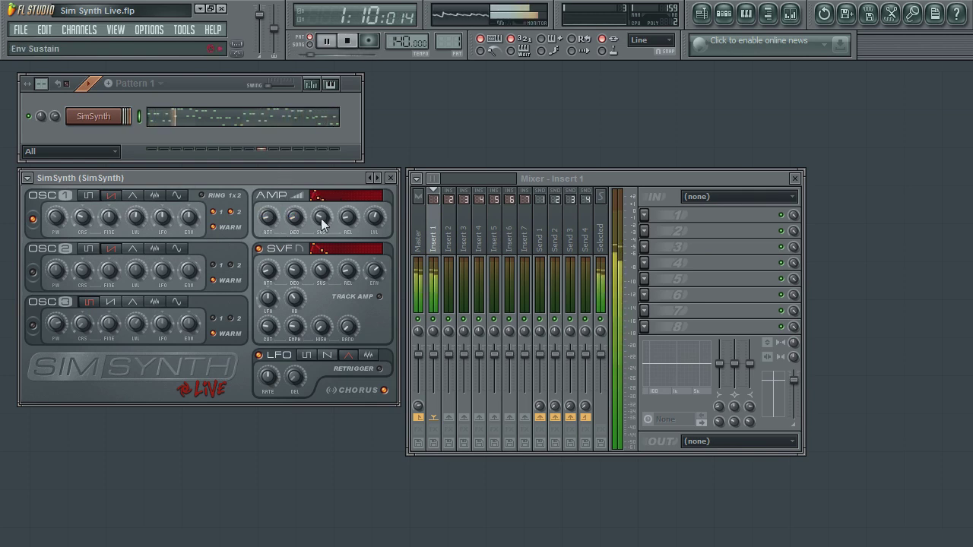
left_click_drag(322, 220, 314, 177)
left_click_drag(268, 216, 268, 220)
left_click(294, 219)
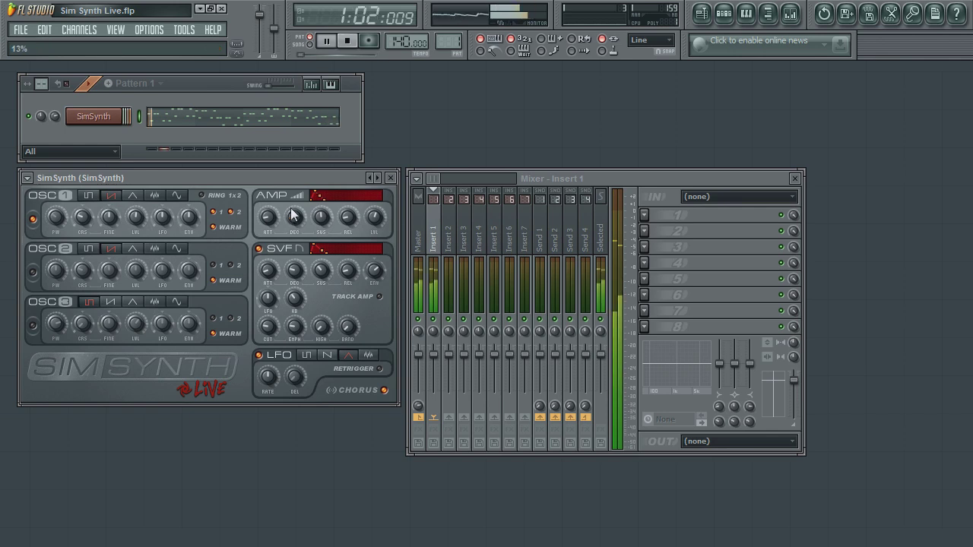
Set the AMP envelope's release to 63% and raise the AMP level.
left_click(349, 220)
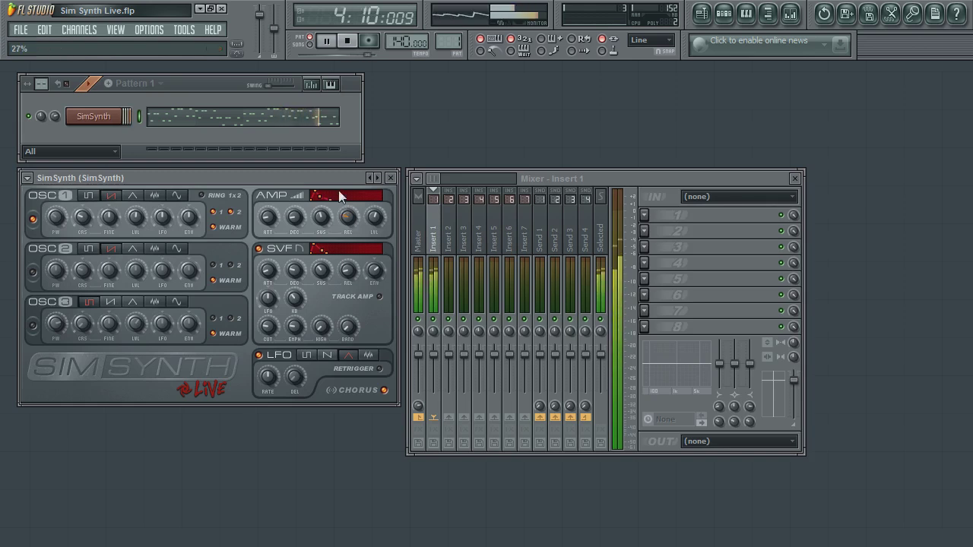
left_click_drag(335, 168, 334, 94)
scroll(350, 220, "up", 3)
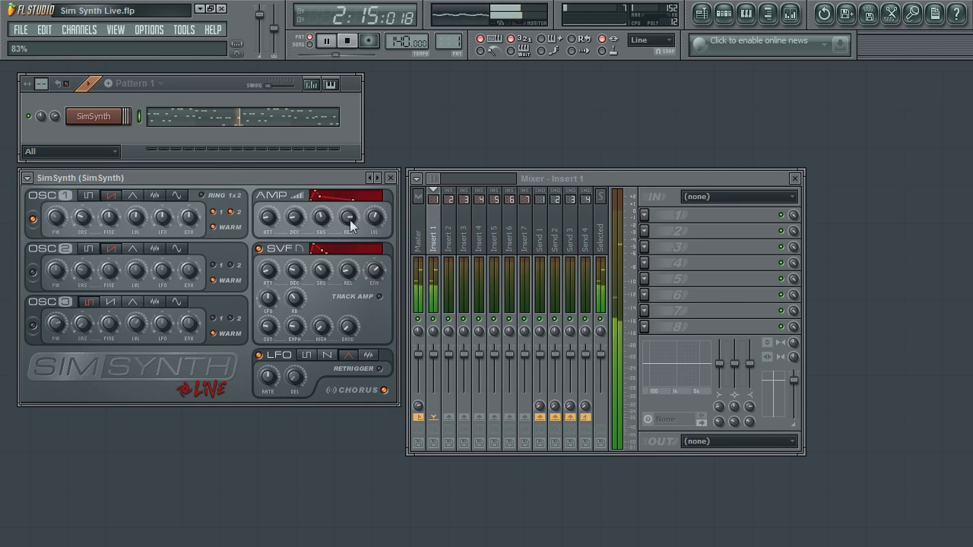
left_click_drag(349, 225, 347, 267)
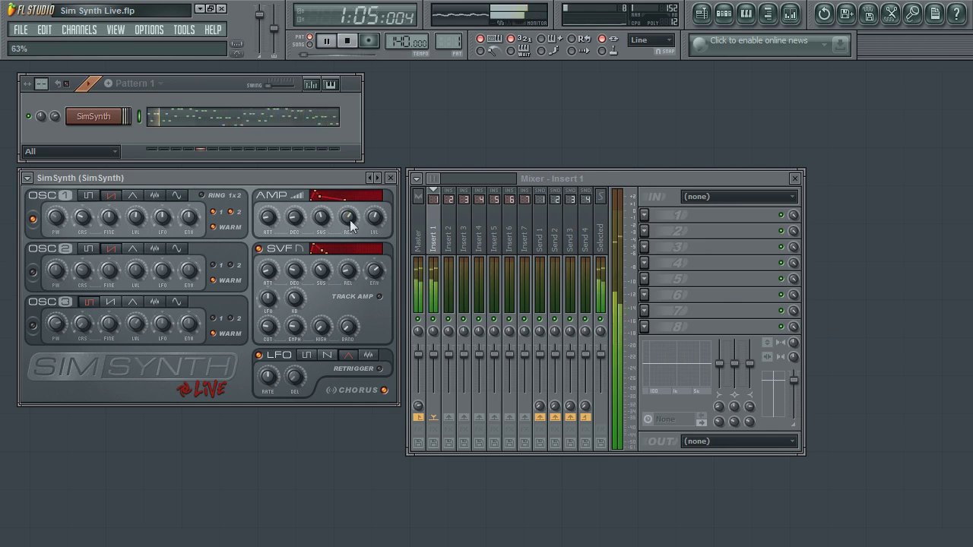
mouse_move(373, 218)
left_mouse_down()
mouse_move(368, 170)
mouse_move(362, 291)
mouse_move(355, 191)
mouse_move(374, 221)
left_mouse_up()
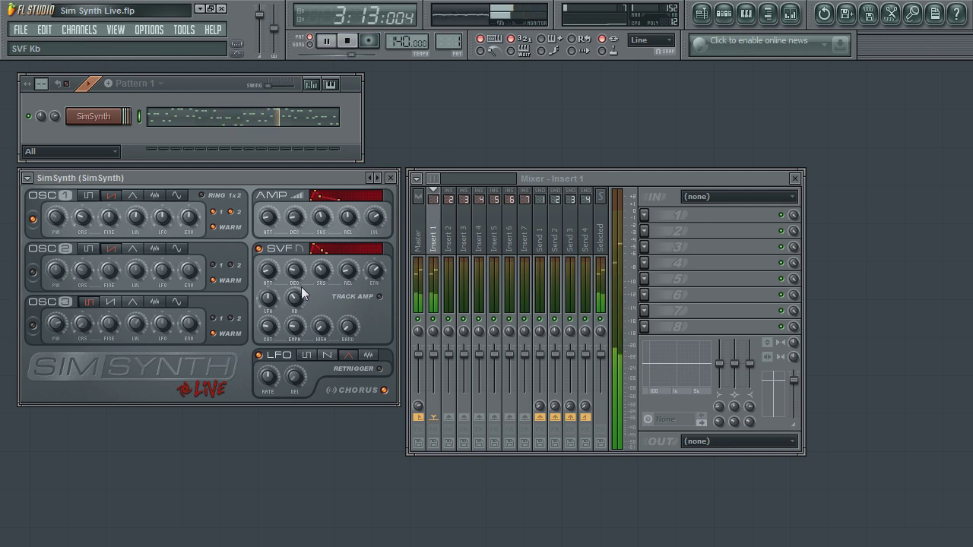
Switch the SVF filter off and back on, and lengthen its envelope attack.
left_click(258, 249)
left_click(259, 249)
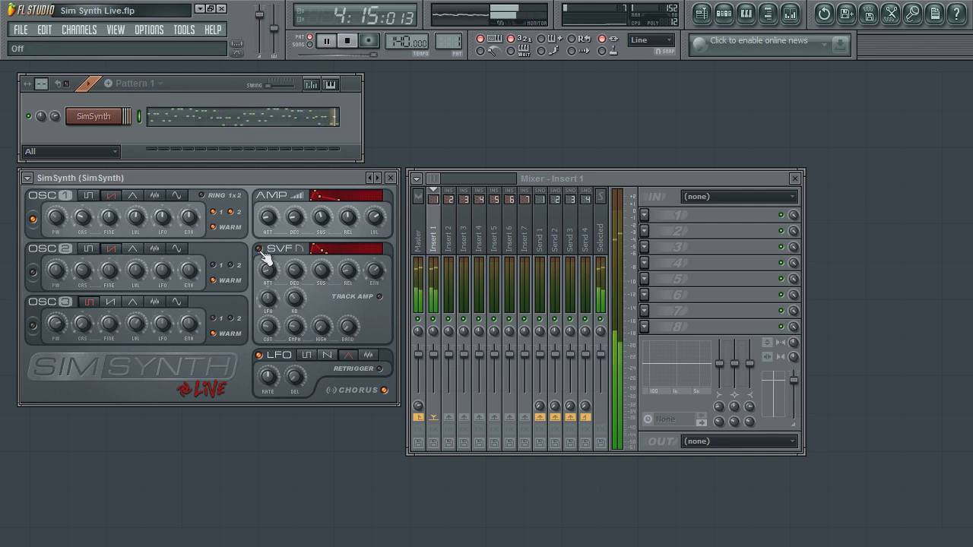
left_click_drag(267, 269, 255, 301)
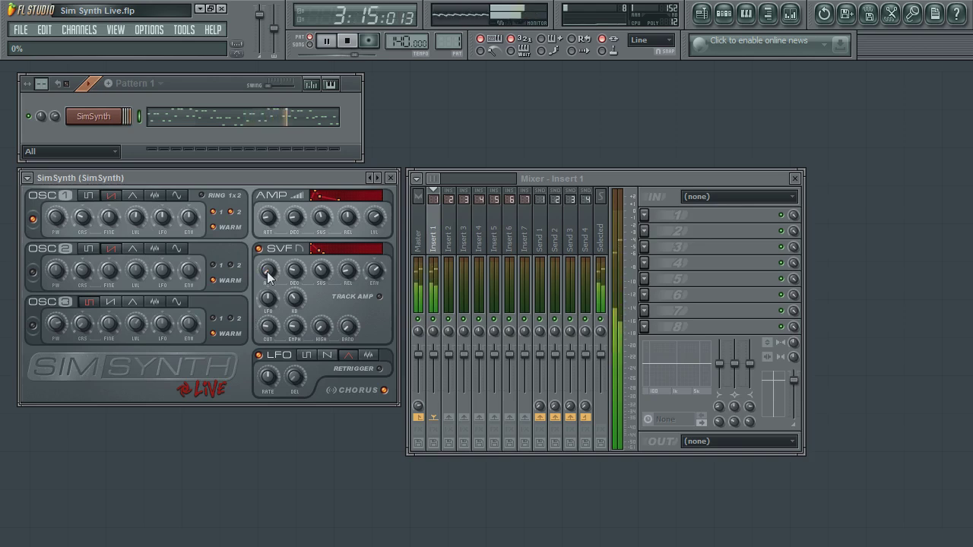
left_click_drag(267, 272, 269, 182)
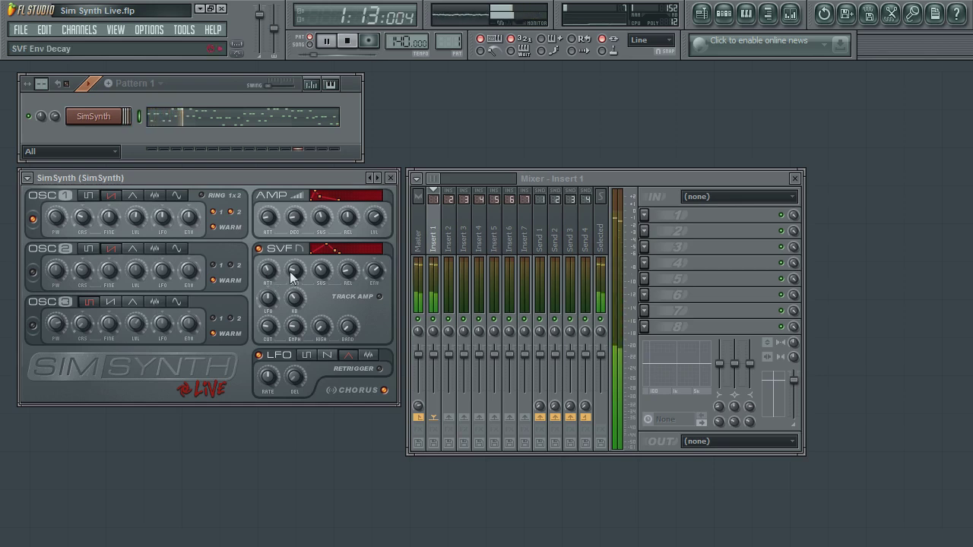
Shape the SVF envelope with a short decay and a longer release while varying its sustain.
left_click_drag(292, 270, 291, 177)
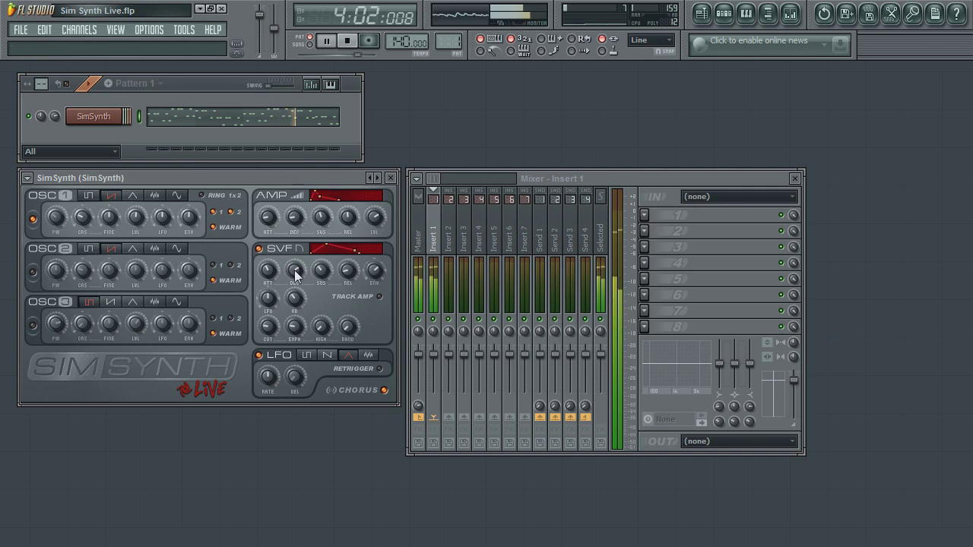
left_click_drag(320, 272, 278, 362)
left_click_drag(276, 396, 279, 266)
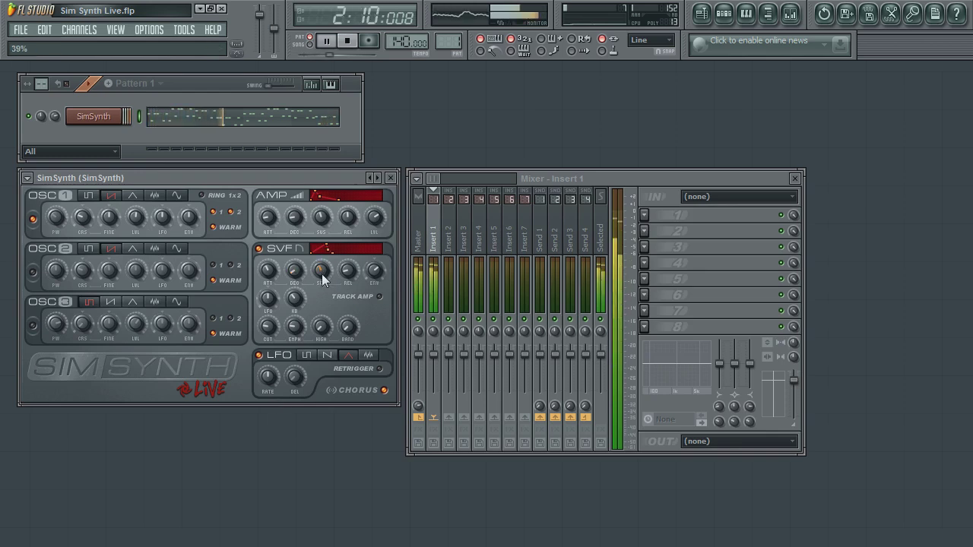
left_click_drag(319, 305, 319, 307)
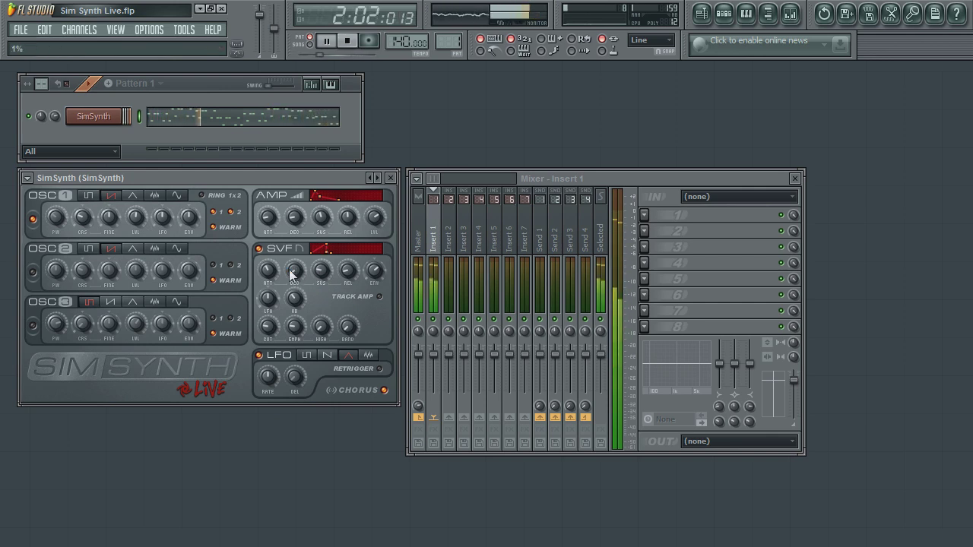
left_click_drag(269, 278, 301, 289)
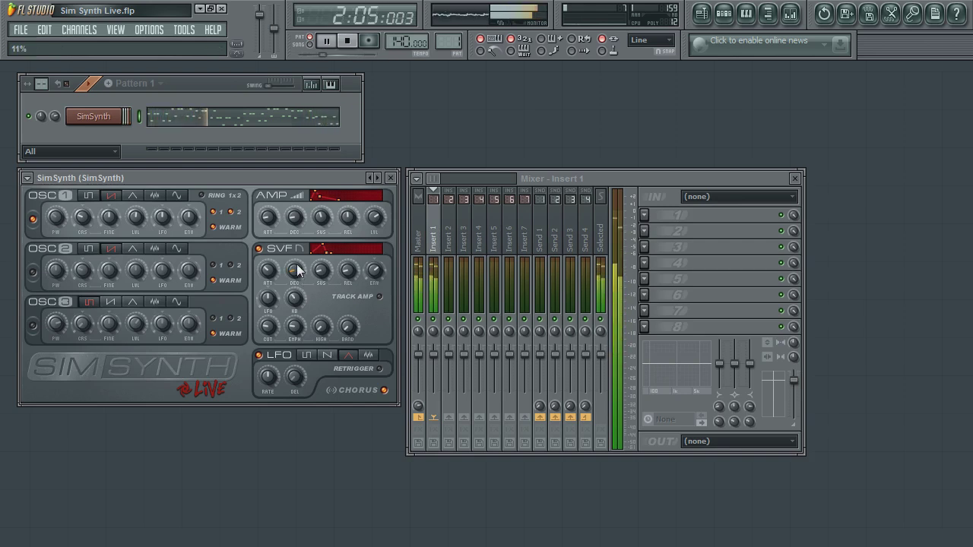
left_click_drag(294, 272, 342, 150)
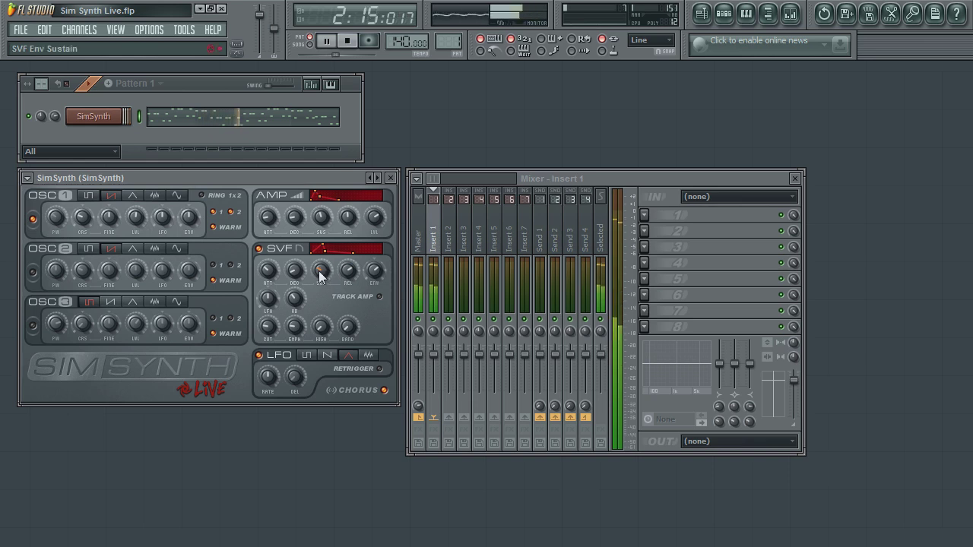
left_click(319, 271)
scroll(319, 271, "up", 5)
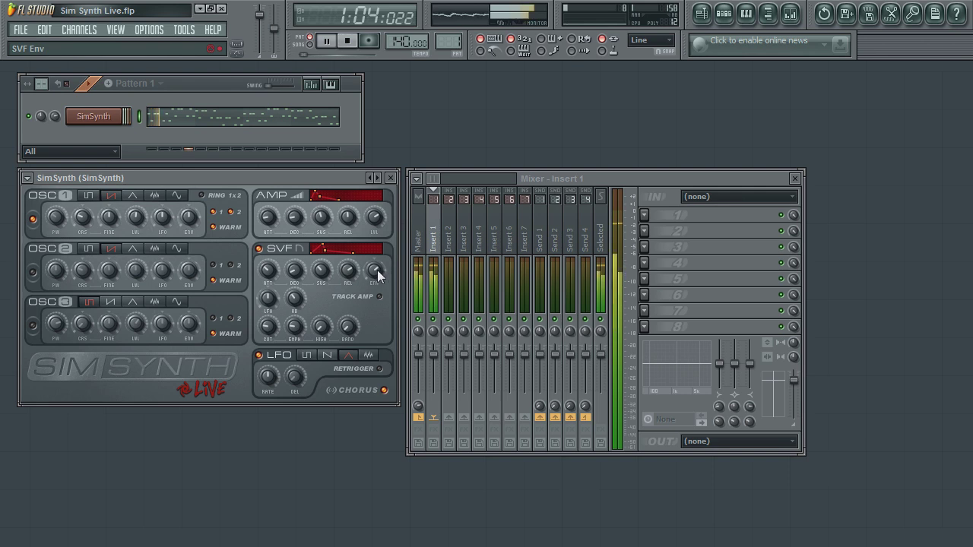
Vary the SVF envelope amount up to 100%, leaving it at a high setting.
scroll(375, 274, "up", 2)
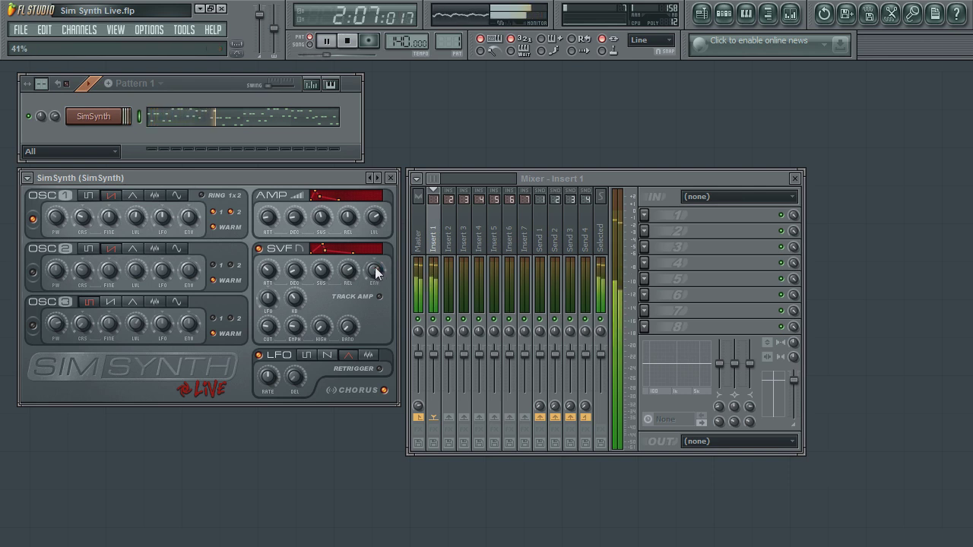
left_click_drag(375, 265, 375, 200)
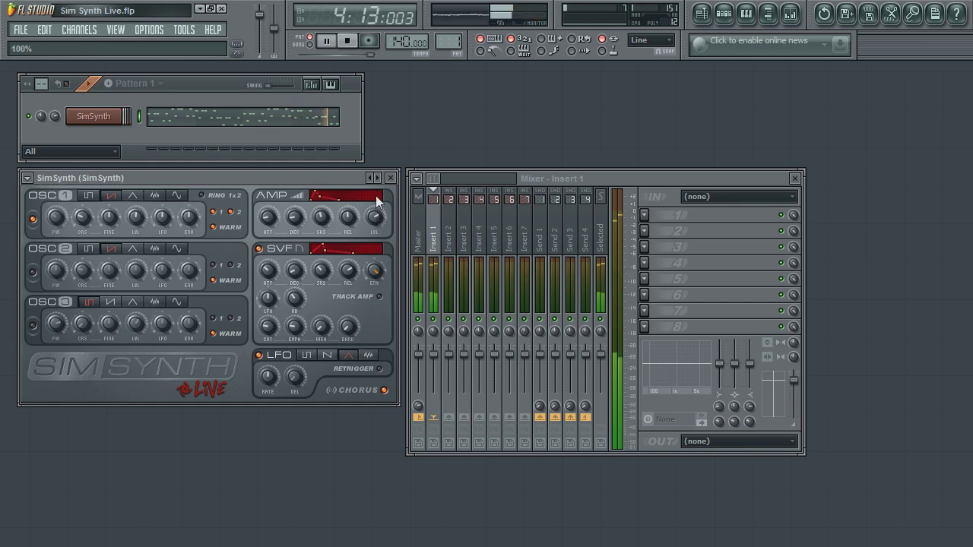
mouse_move(377, 278)
left_mouse_down()
mouse_move(377, 319)
mouse_move(375, 274)
left_mouse_up()
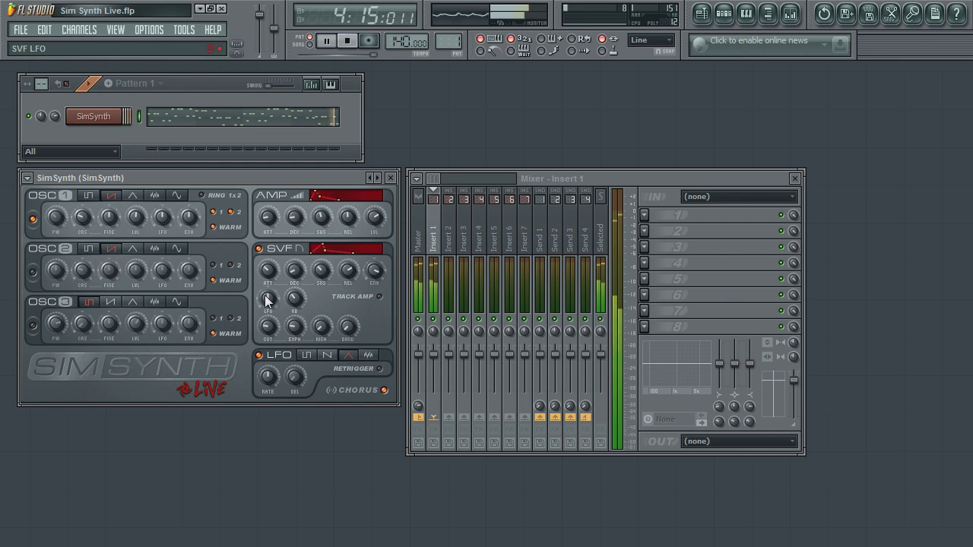
Raise the SVF filter's LFO amount and adjust its keyboard tracking (KB).
left_click_drag(264, 295, 278, 205)
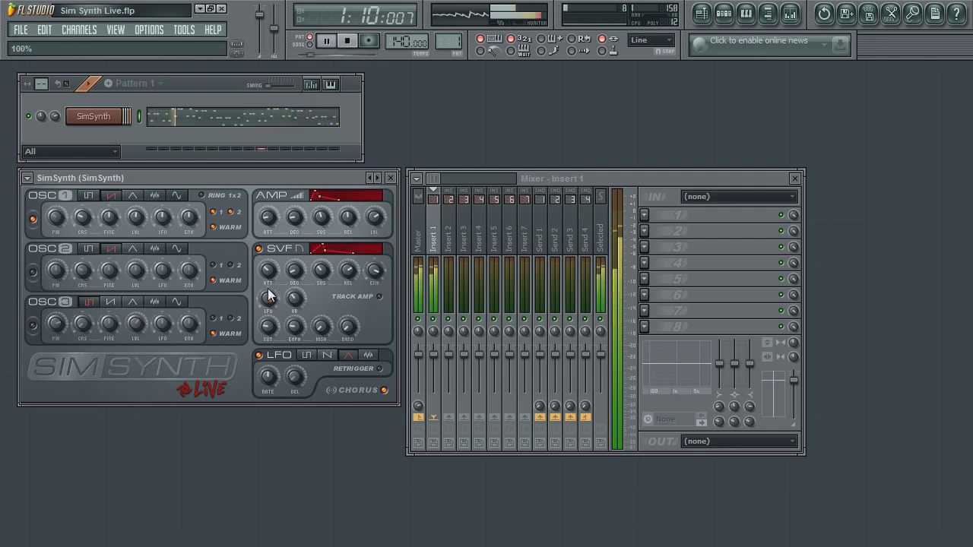
left_click_drag(269, 329, 266, 455)
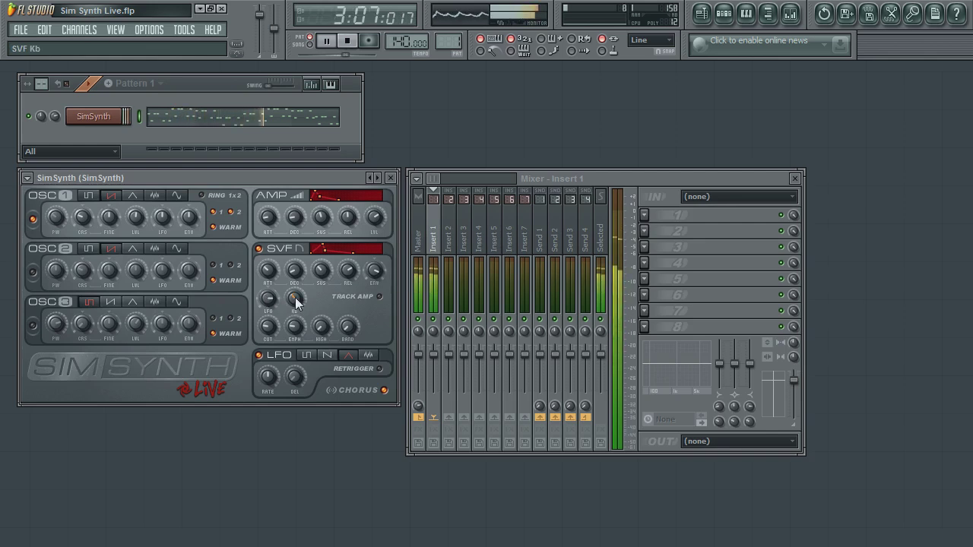
left_click_drag(293, 274, 290, 256)
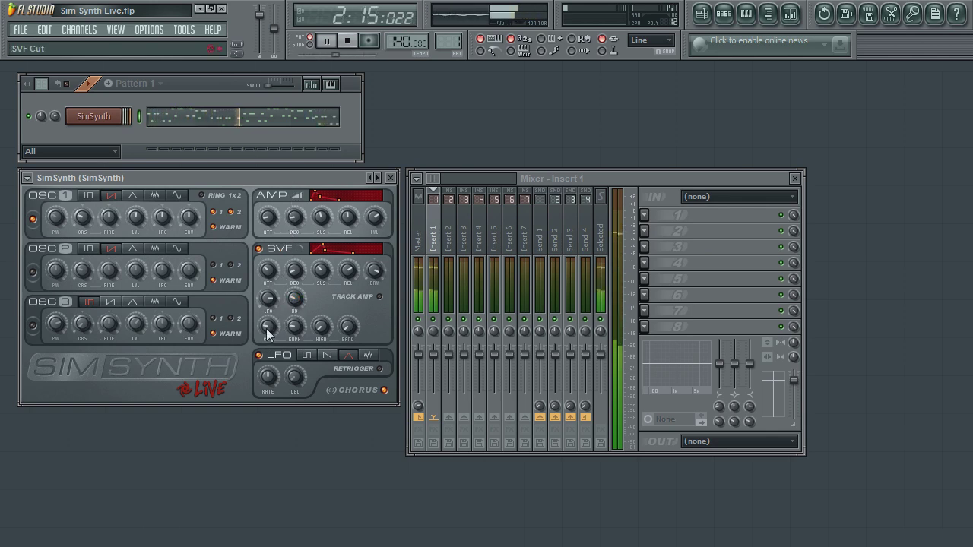
Adjust the SVF cutoff and emphasis, and shorten the filter envelope's attack.
left_click_drag(268, 335, 256, 362)
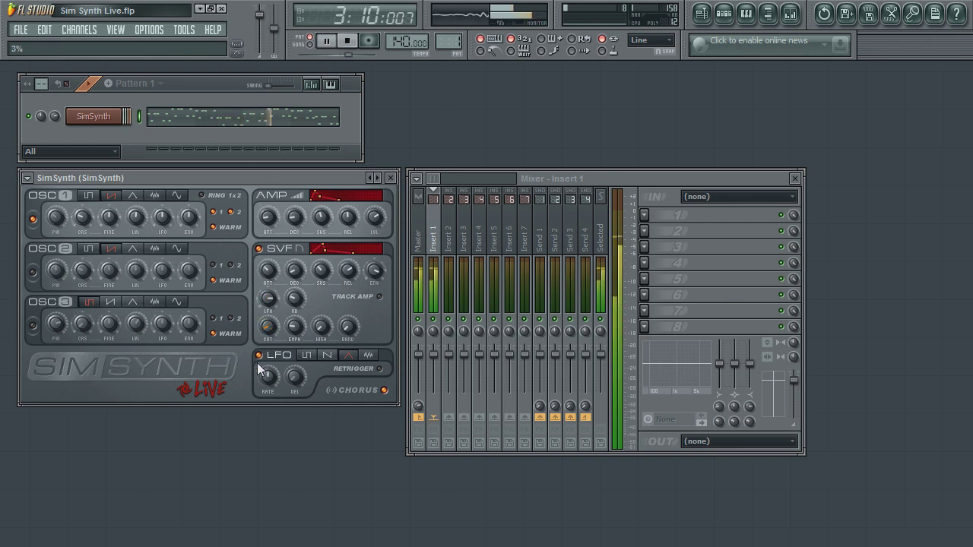
left_click_drag(271, 265, 266, 293)
left_click_drag(294, 327, 289, 276)
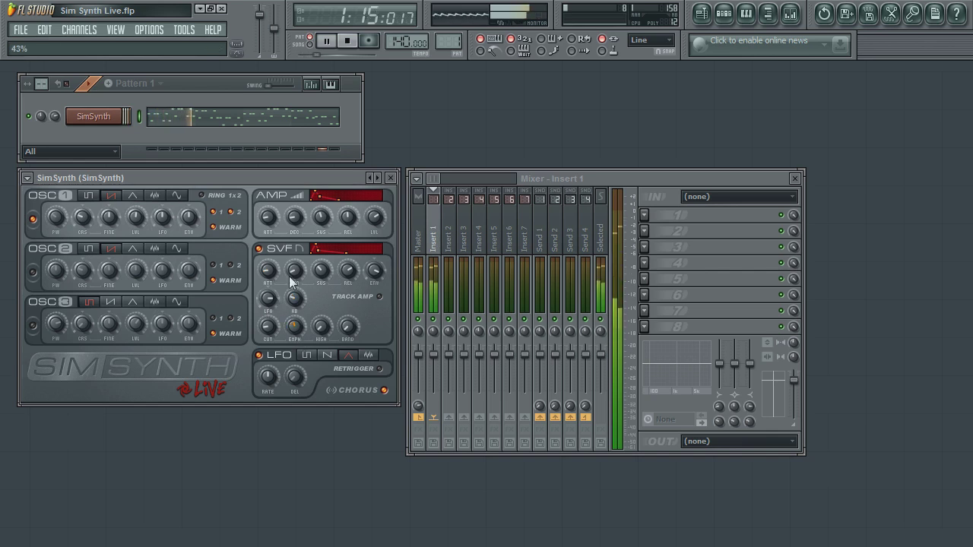
left_click_drag(268, 326, 298, 319)
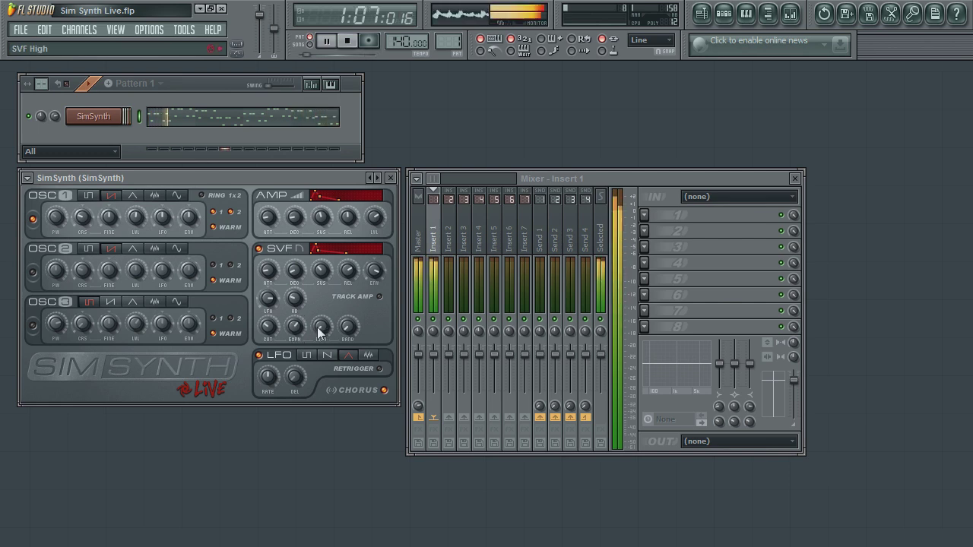
Raise the SVF high amount and adjust the SVF band amount.
left_click_drag(323, 328, 309, 298)
left_click_drag(300, 249, 290, 273)
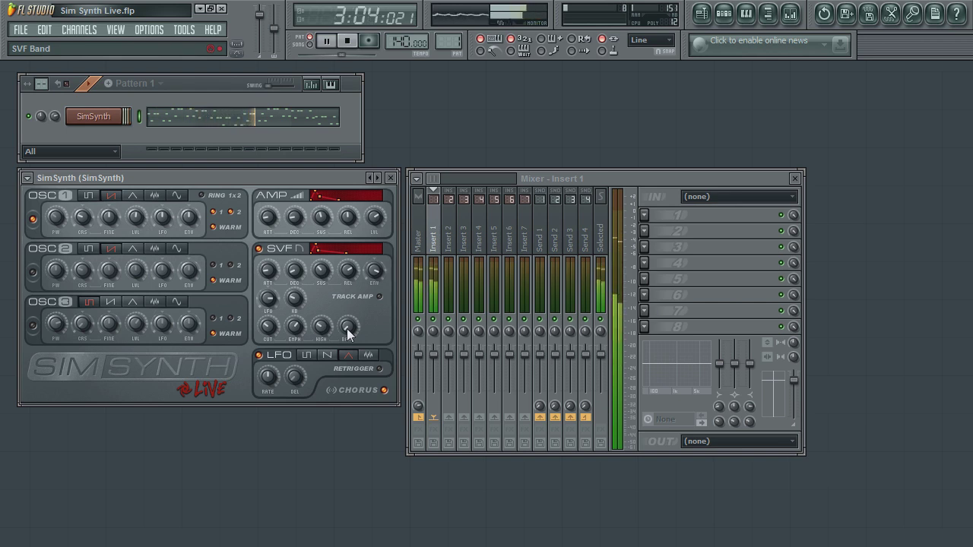
left_click_drag(347, 328, 304, 300)
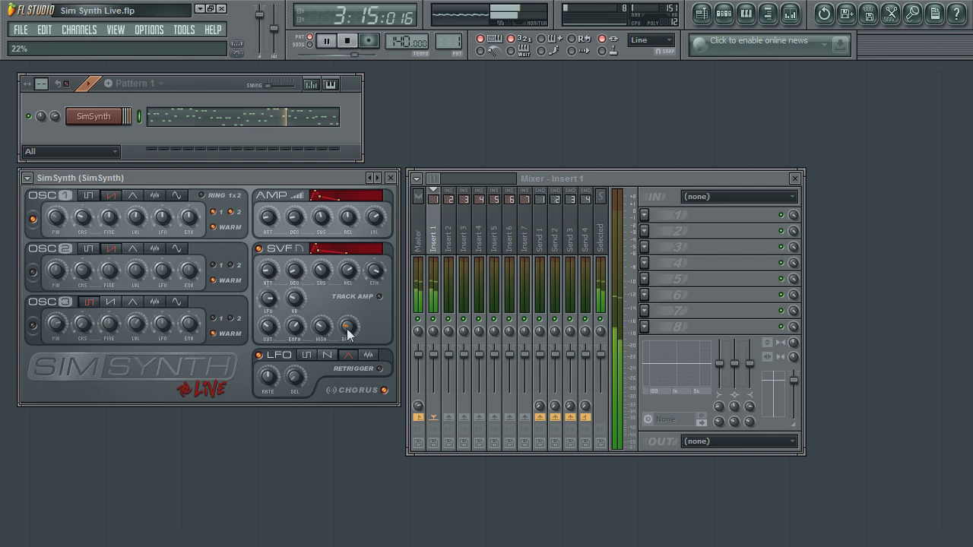
Switch the LFO off and on to compare its effect with OSC 1's LFO amount at 36%, and lower that amount again.
left_click(260, 357)
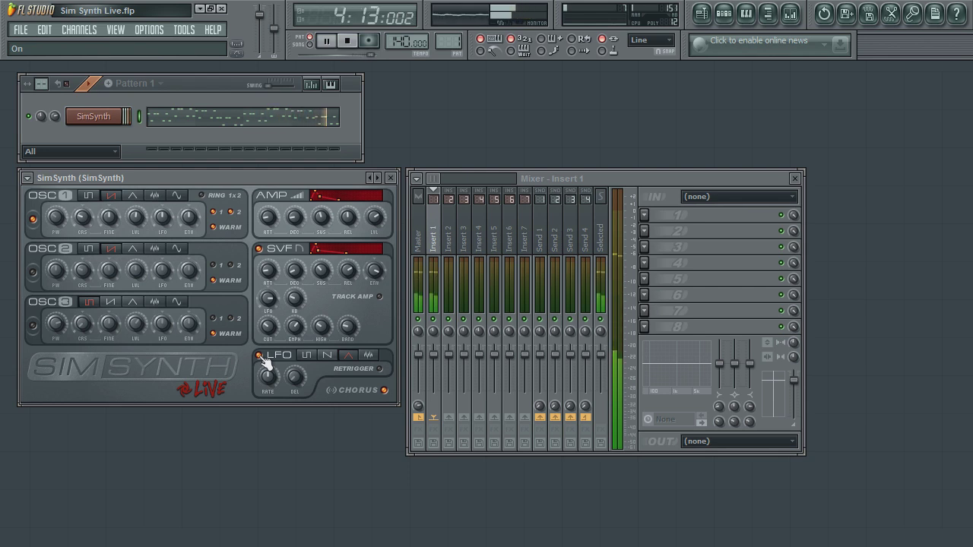
left_click(259, 356)
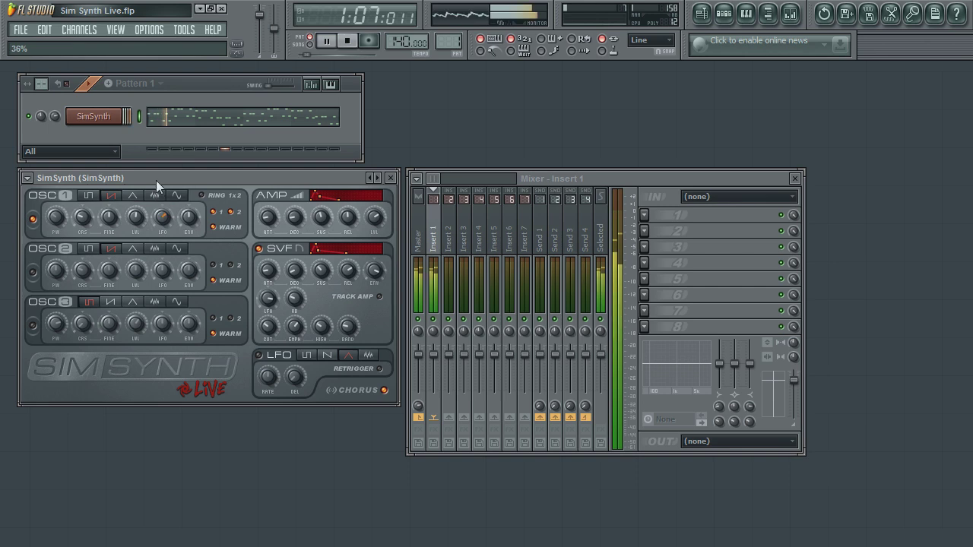
left_click(259, 355)
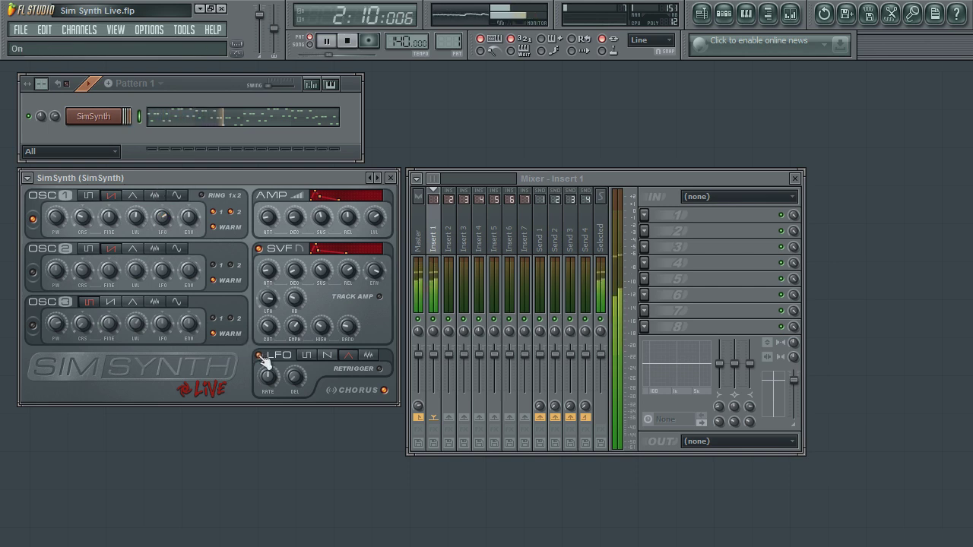
left_click_drag(165, 216, 165, 254)
Try the first two LFO waveforms with OSC 1's LFO amount, return the LFO to Triangle and raise its rate.
left_click(307, 356)
left_click(328, 357)
left_click_drag(163, 219, 162, 209)
left_click(343, 358)
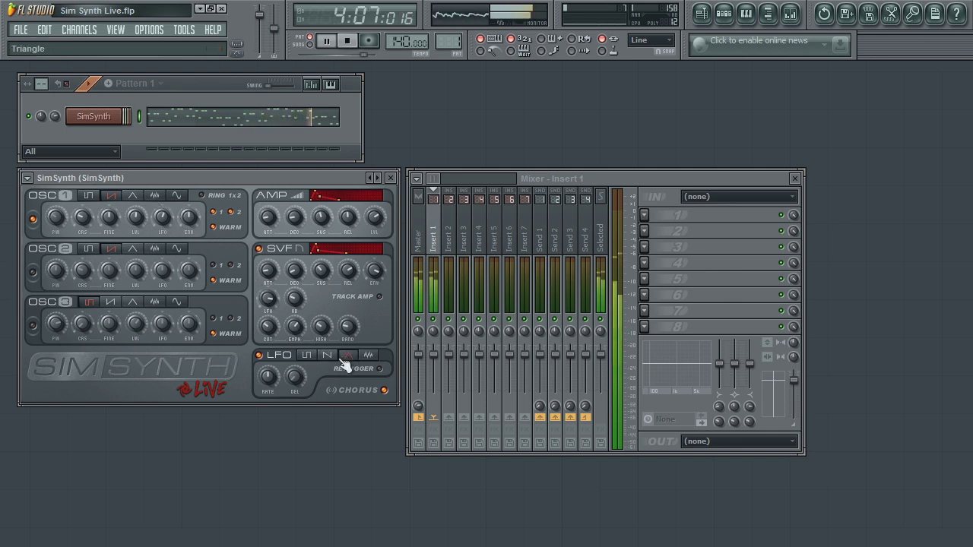
left_click_drag(272, 378, 255, 319)
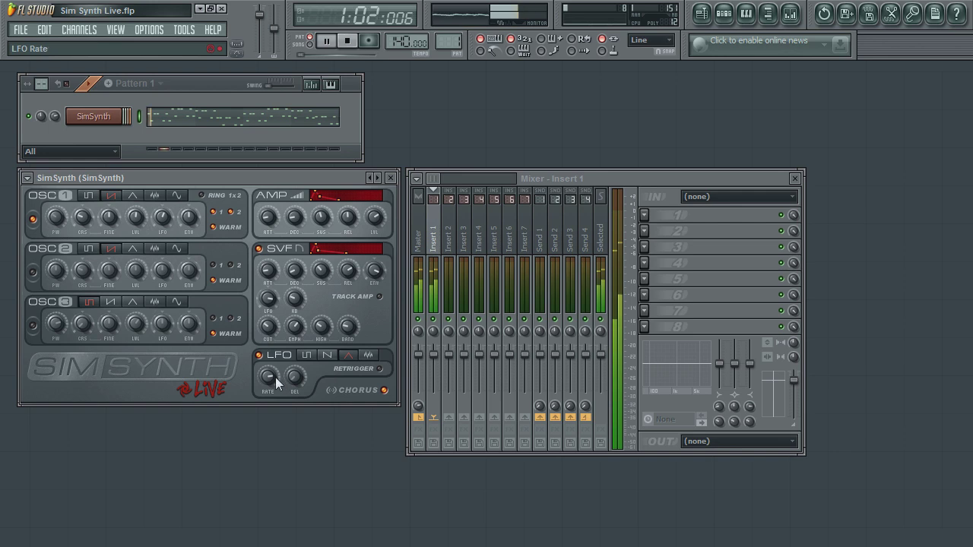
Adjust the LFO's delay and rate, and switch it to the square waveform with Retrigger enabled.
left_click_drag(295, 383, 293, 206)
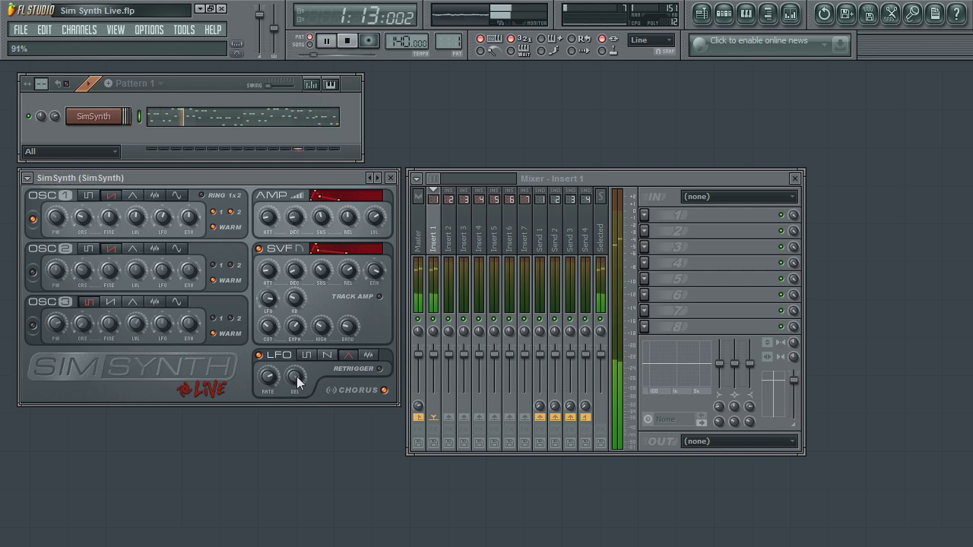
left_click_drag(274, 382, 271, 392)
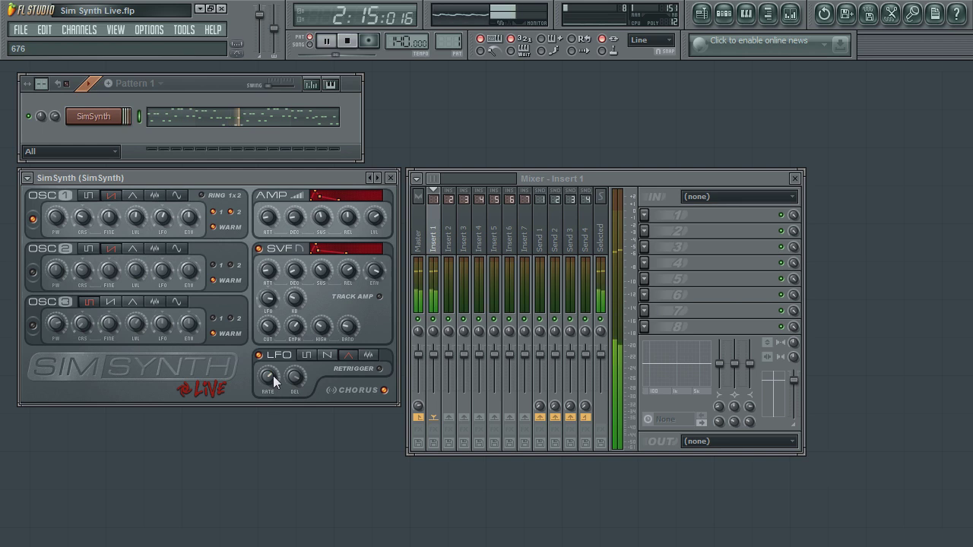
left_click(326, 355)
left_click(307, 355)
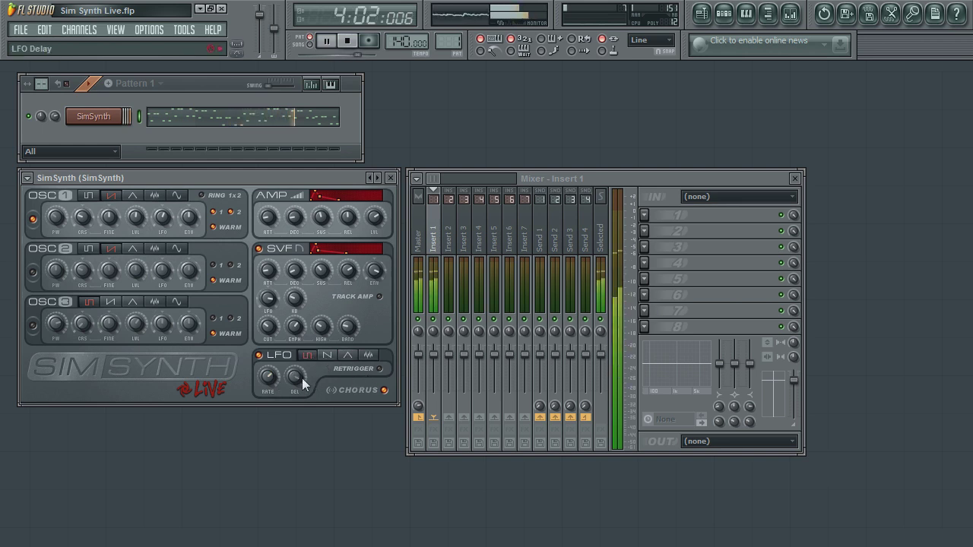
left_click(381, 370)
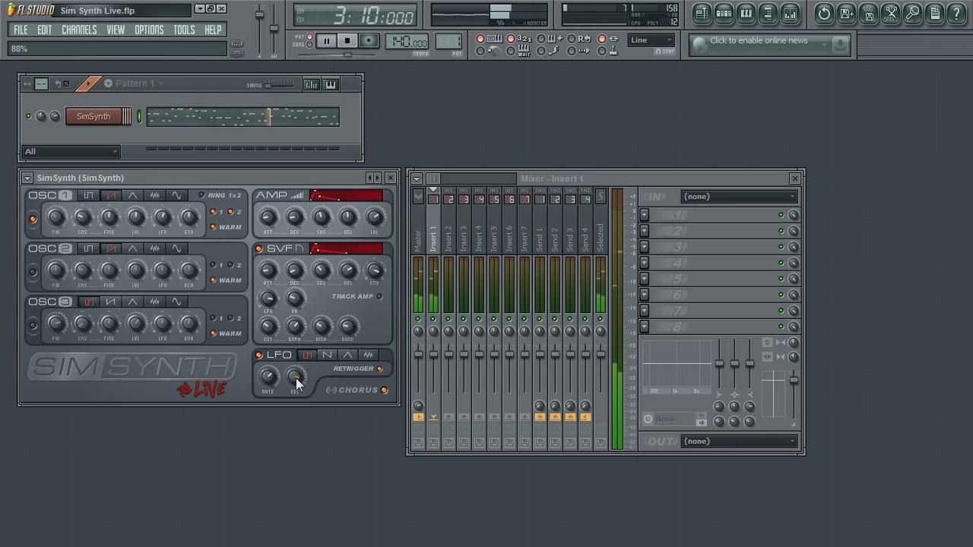
left_click(386, 392)
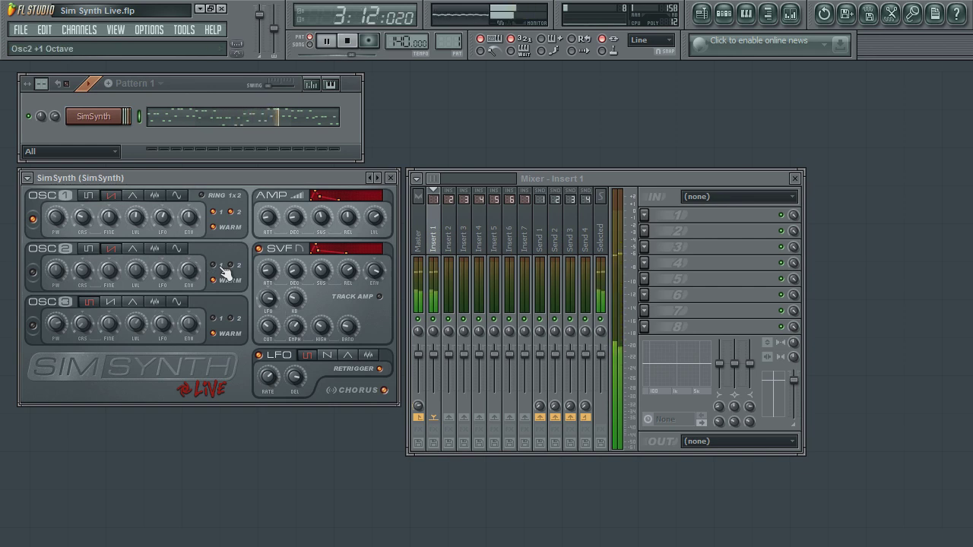
Turn on OSC 2 with +1 octave, adjust its tuning and LFO amount, and enable OSC 3's +2 octave option.
left_click(233, 319)
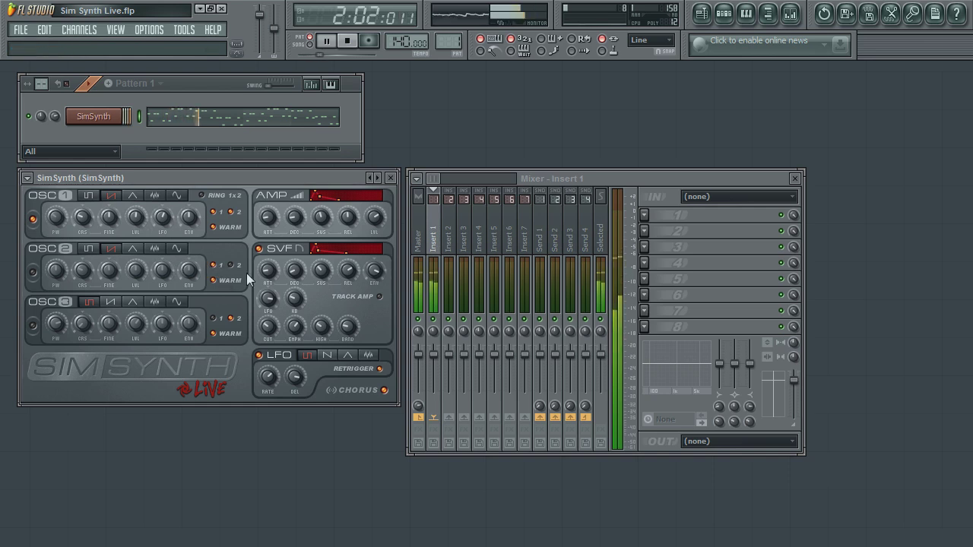
left_click(138, 272)
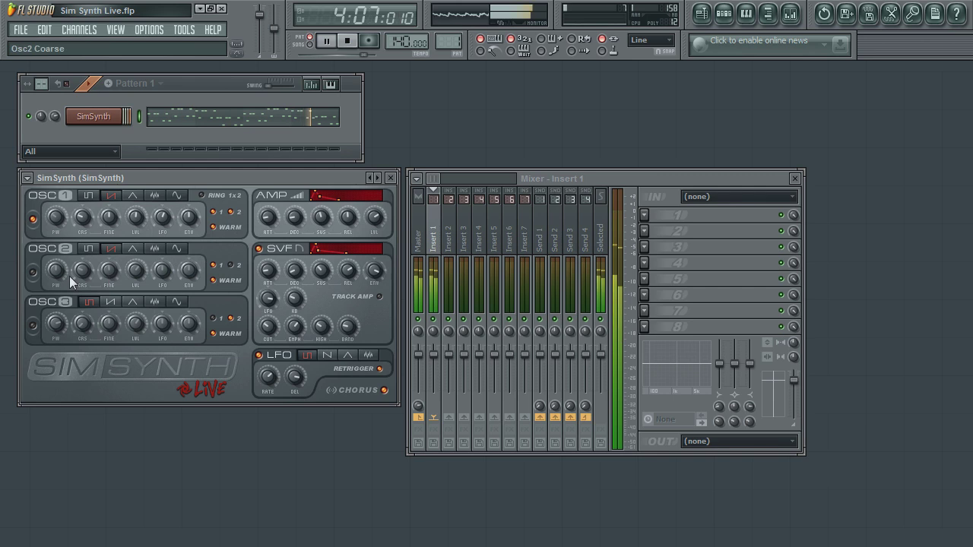
left_click(33, 272)
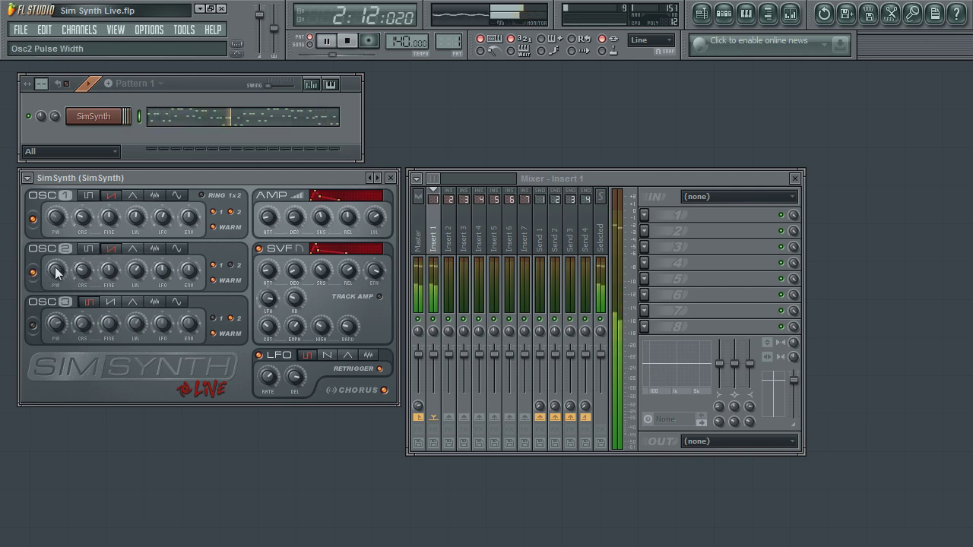
left_click_drag(80, 276, 105, 280)
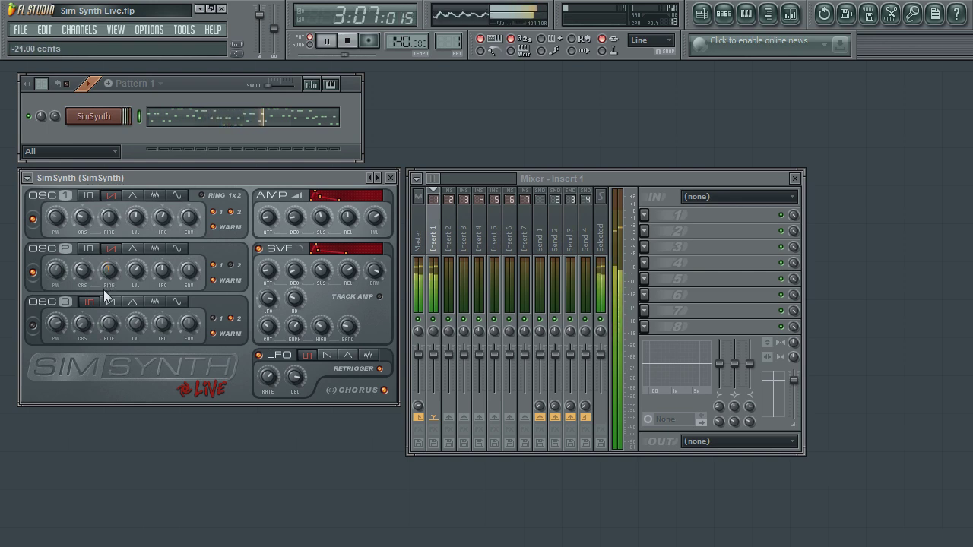
left_click_drag(162, 269, 158, 251)
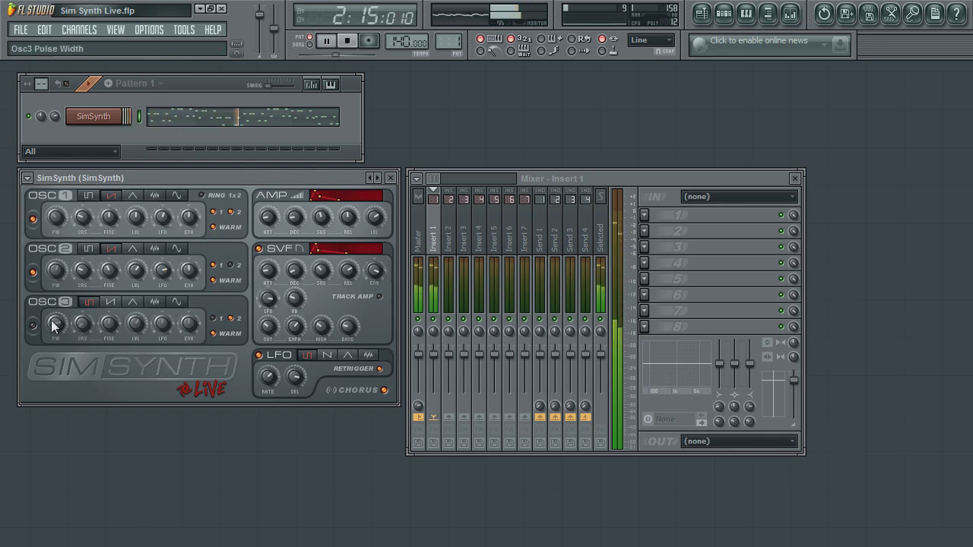
Turn on OSC 3, try its Noise waveform, then switch it to Saw and set its level to 72%.
left_click(154, 302)
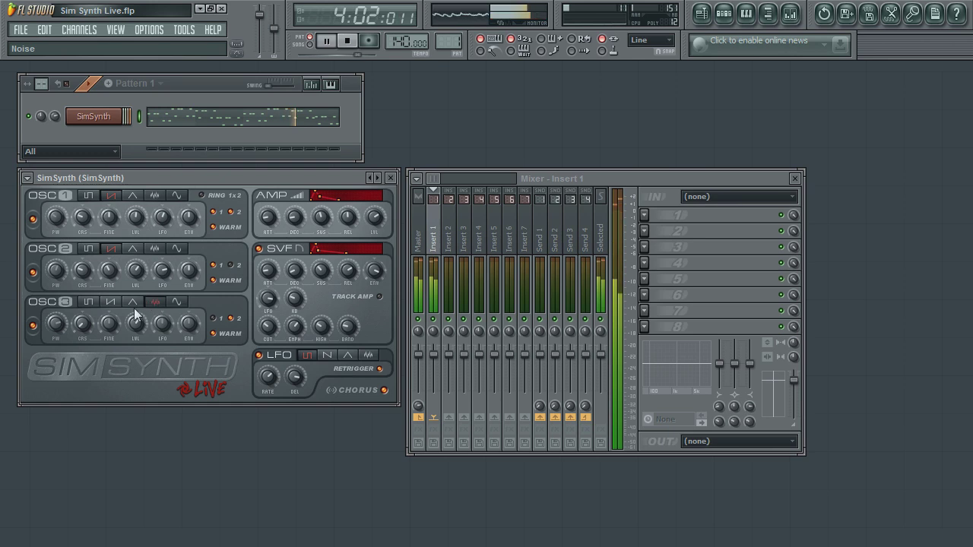
left_click_drag(135, 324, 136, 291)
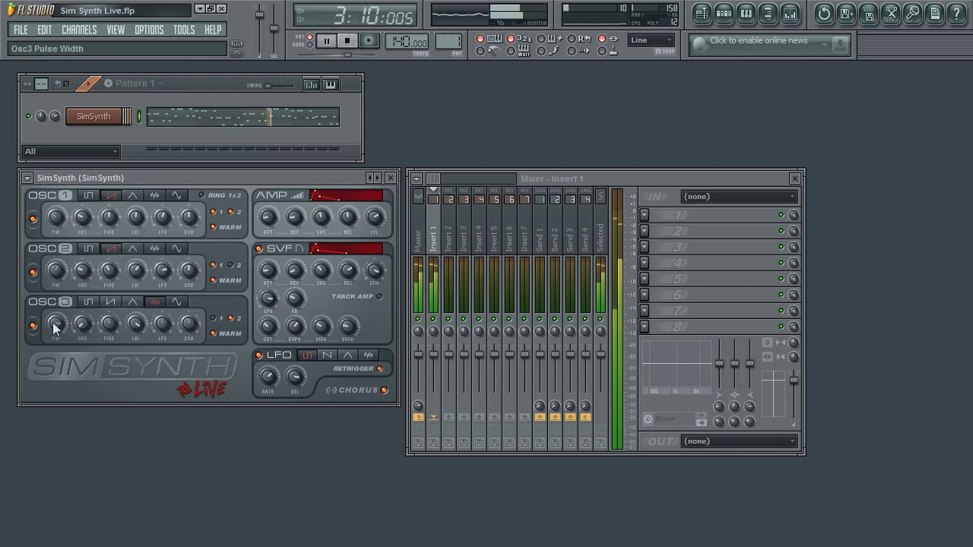
left_click_drag(56, 324, 57, 357)
left_click(111, 303)
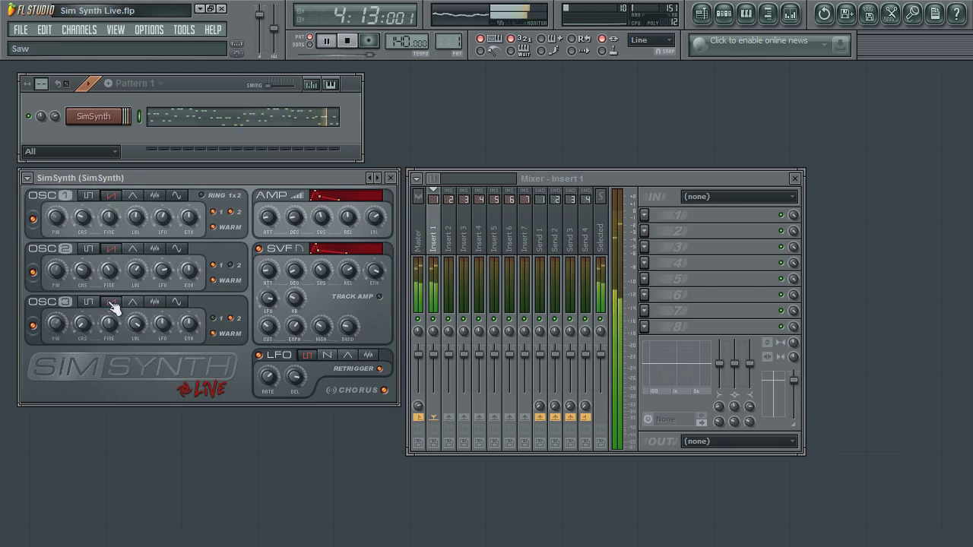
left_click_drag(136, 324, 131, 372)
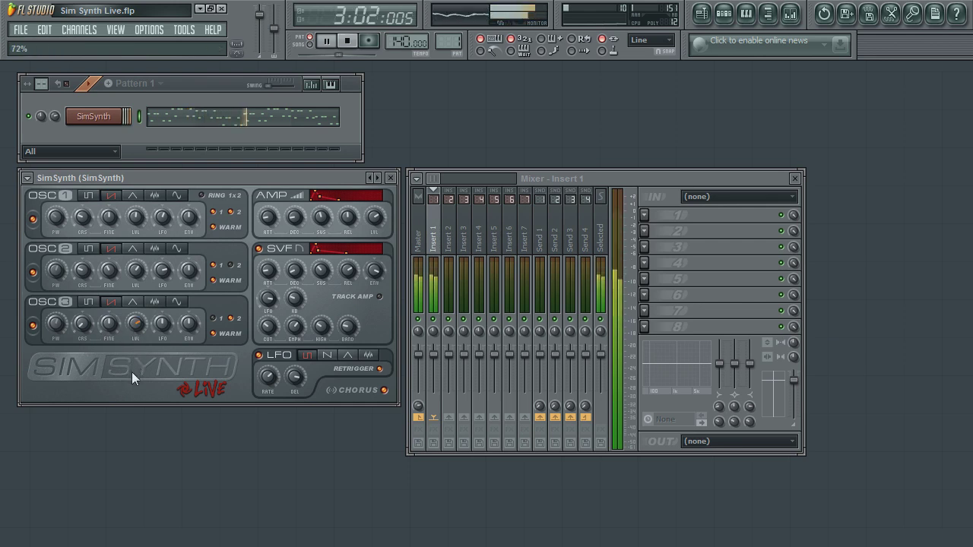
Adjust OSC 3's LFO amount, fine tuning and pulse width, and turn off its +2 octave option.
left_click_drag(155, 328, 158, 285)
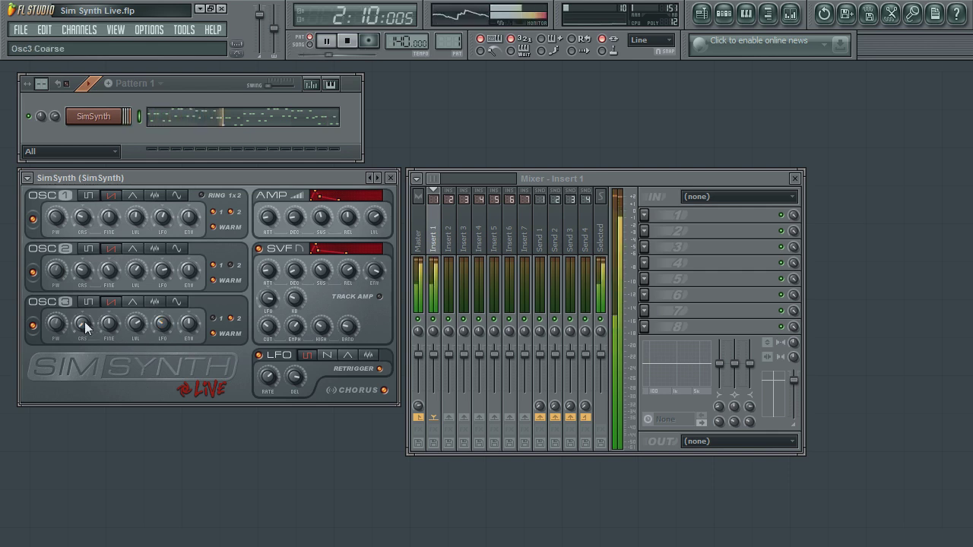
left_click_drag(110, 325, 106, 305)
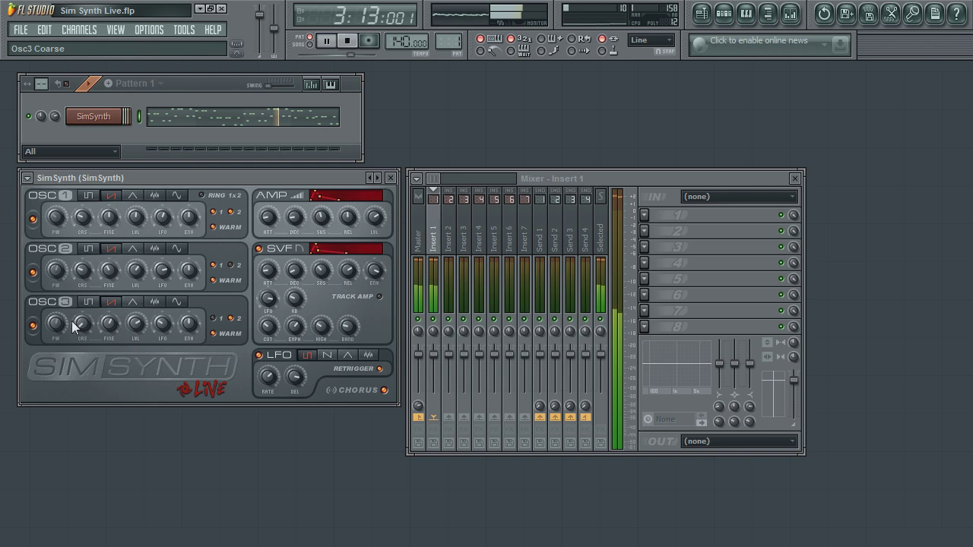
left_click_drag(55, 323, 57, 351)
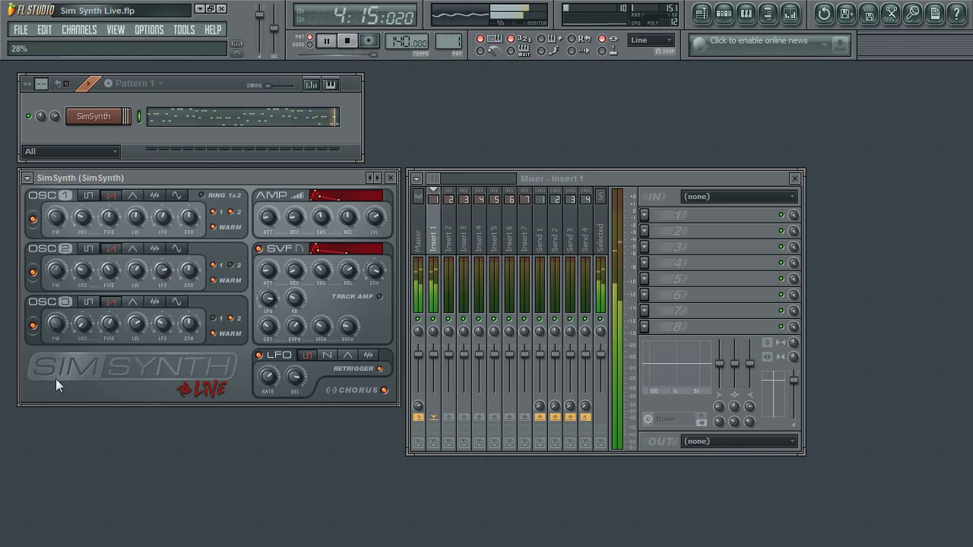
left_click(231, 318)
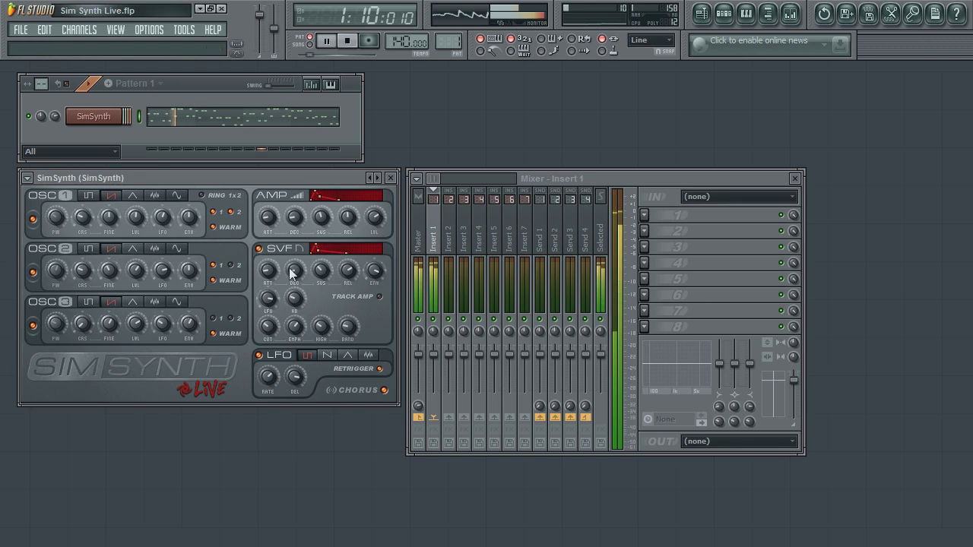
Shorten the SVF envelope's release to 43%.
left_click_drag(347, 270, 341, 302)
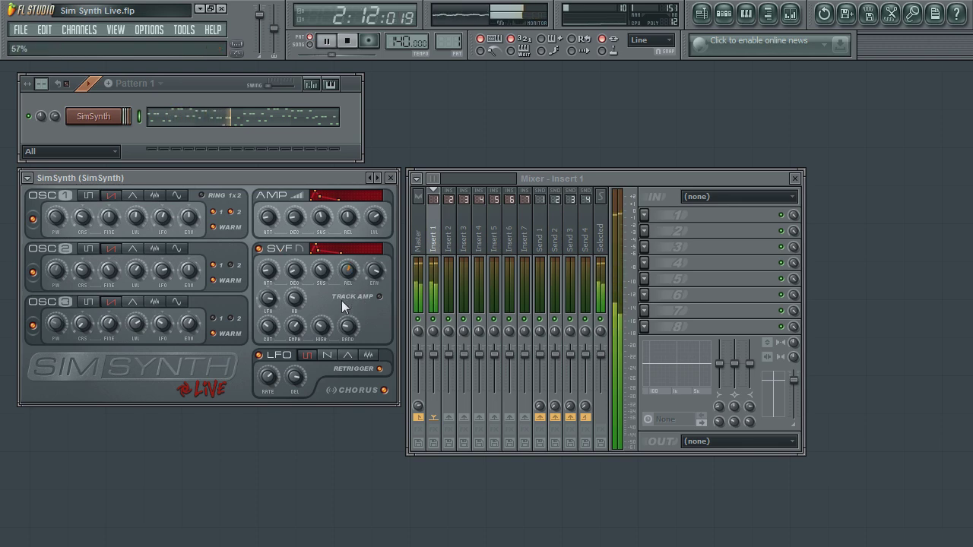
scroll(339, 324, "down", 1)
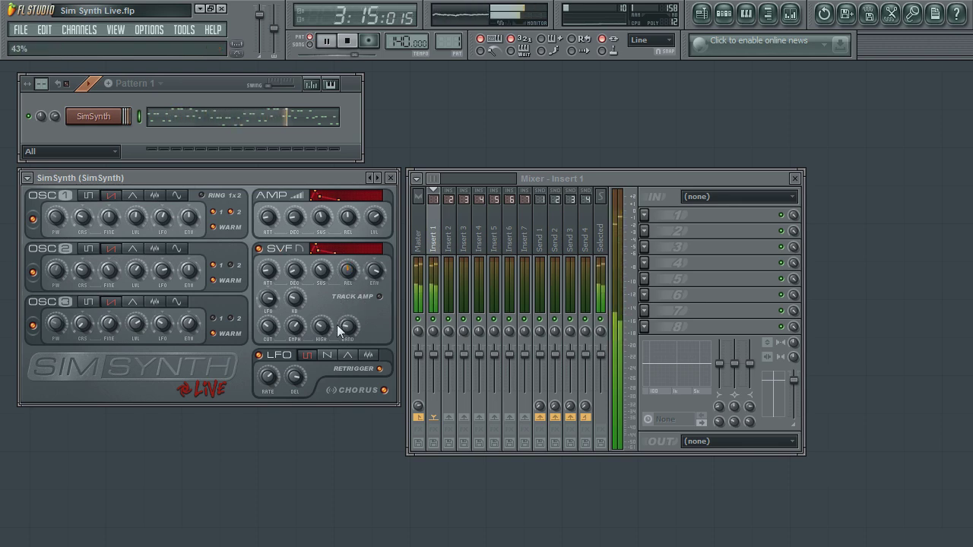